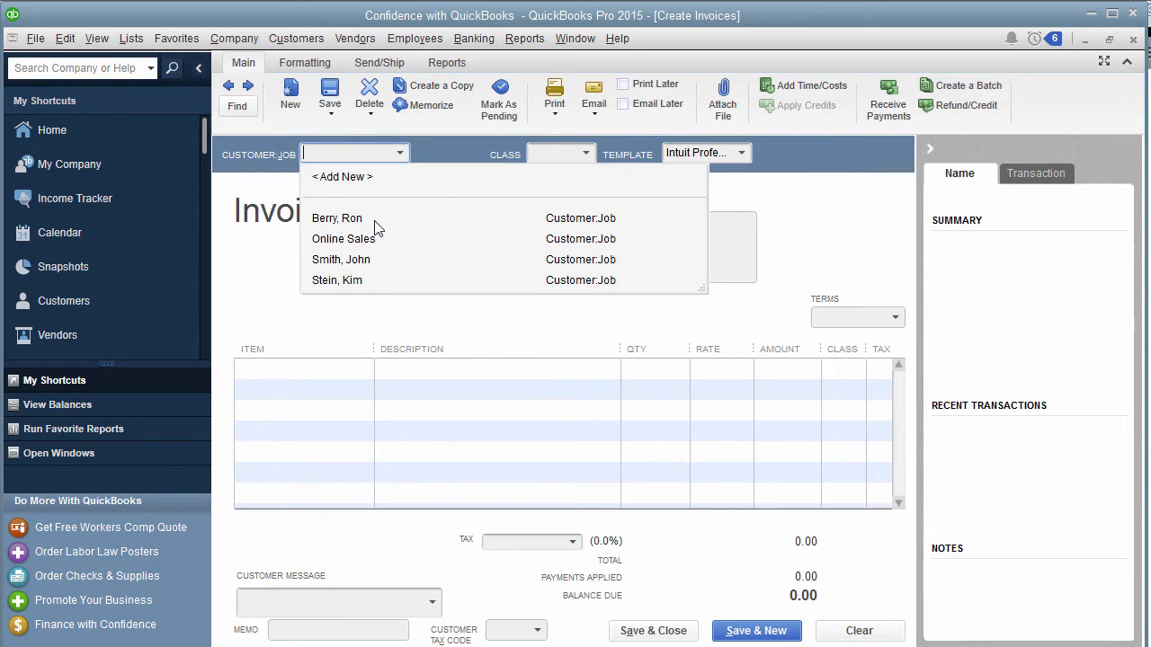
- Choose the first listed customer for the invoice and add a Consulting line with an amount of 100
click(376, 221)
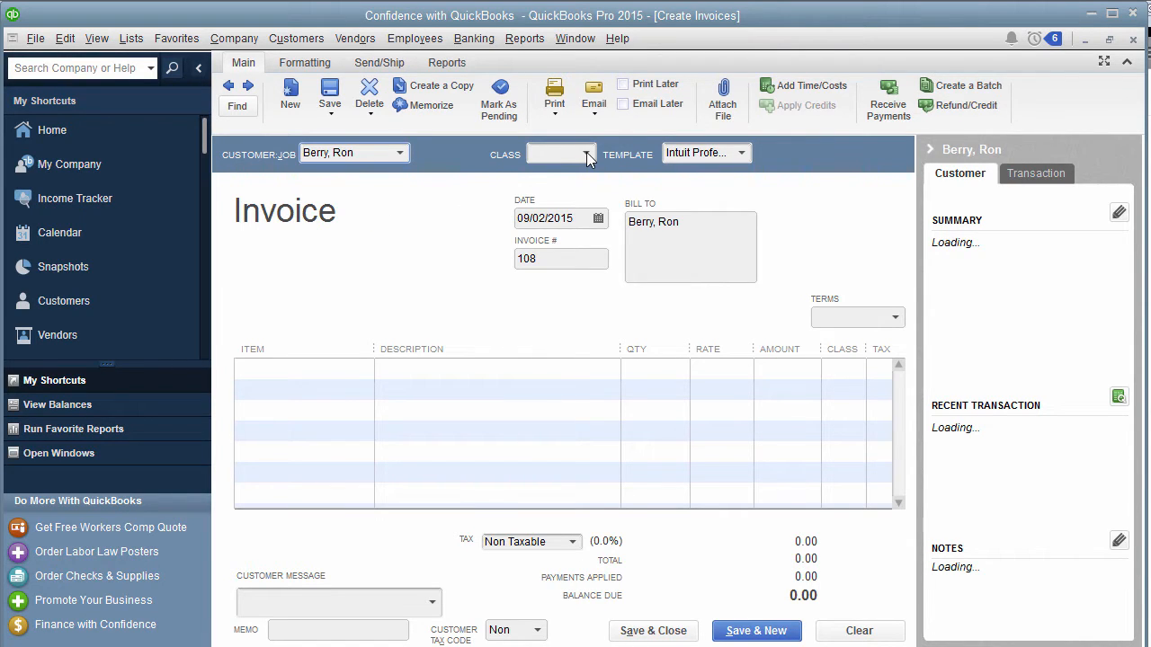
click(352, 370)
click(362, 371)
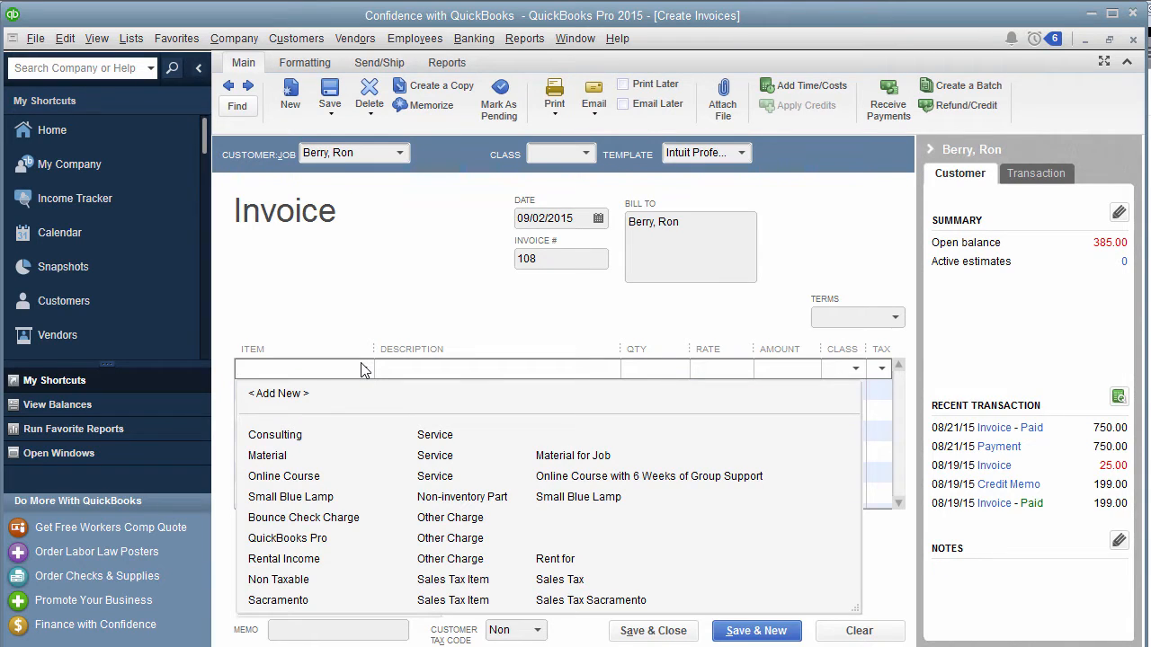
click(301, 440)
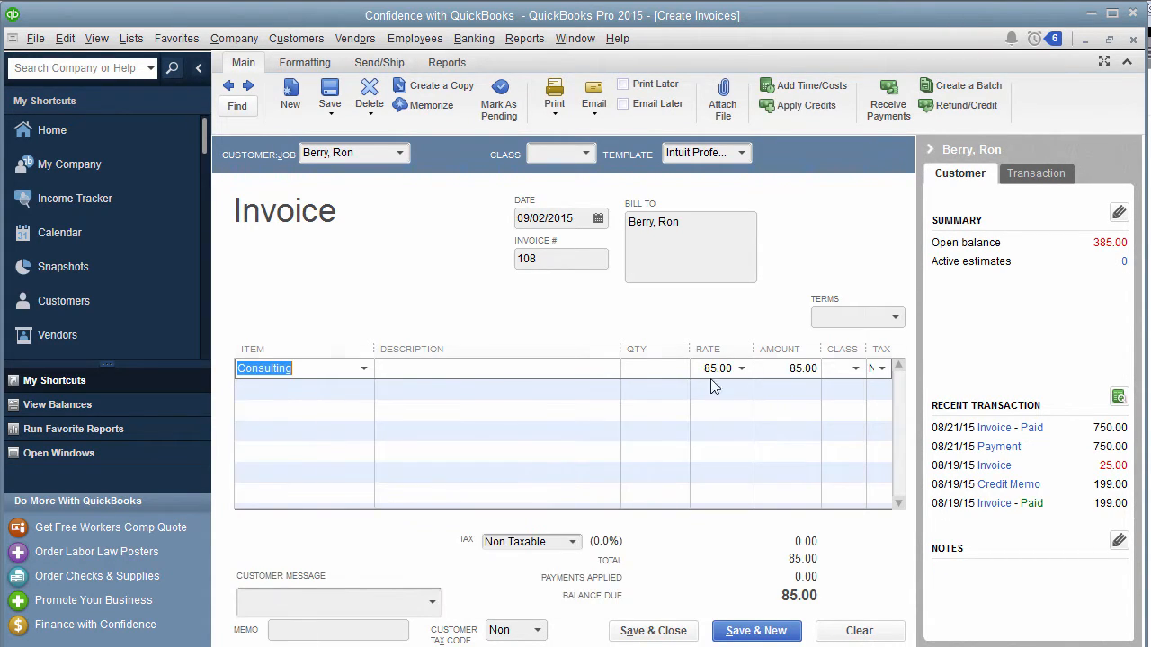
click(789, 370)
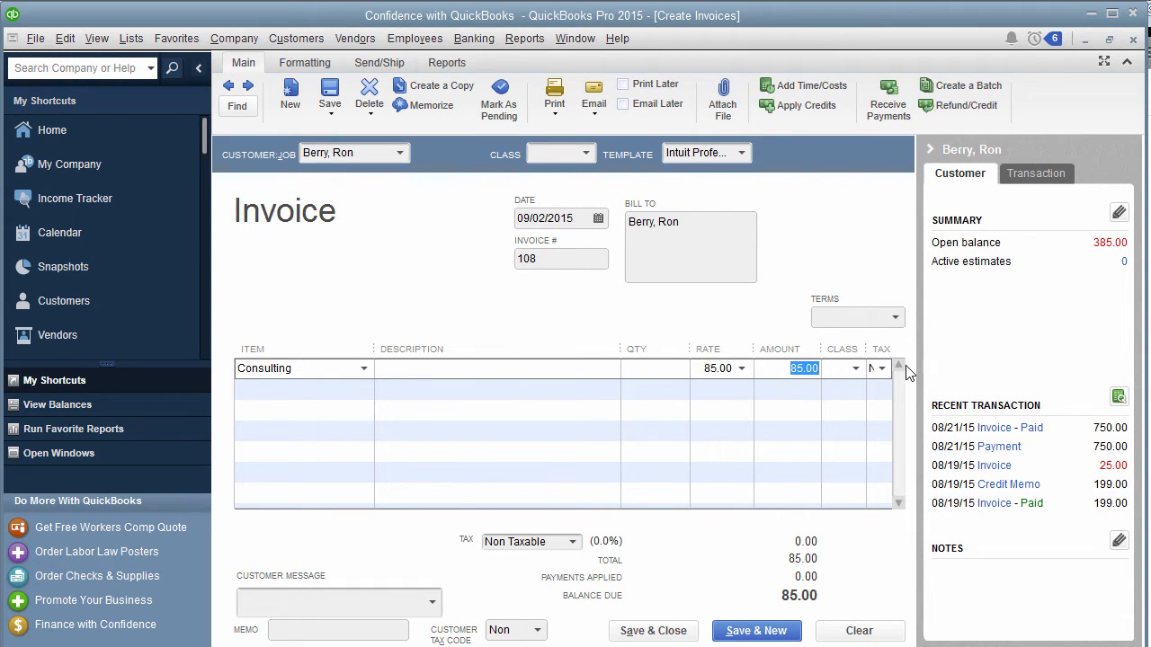
text(100.)
key(Tab)
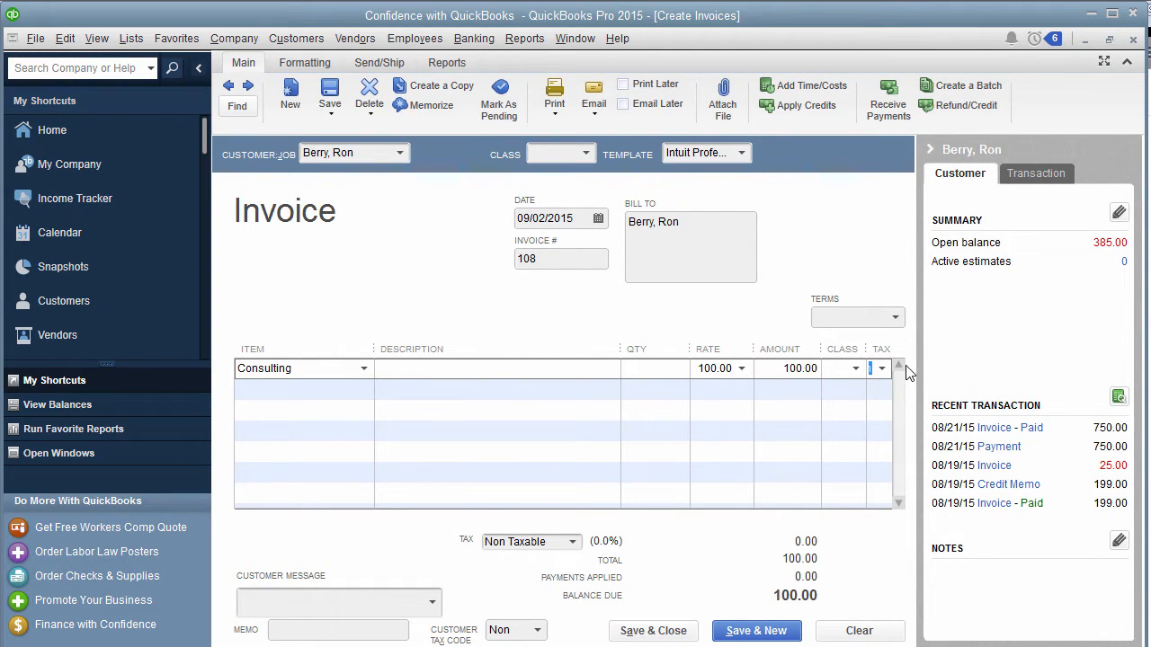
key(Tab)
- Enter Labor on the second invoice line and set it up as a new Service item
text(Labor)
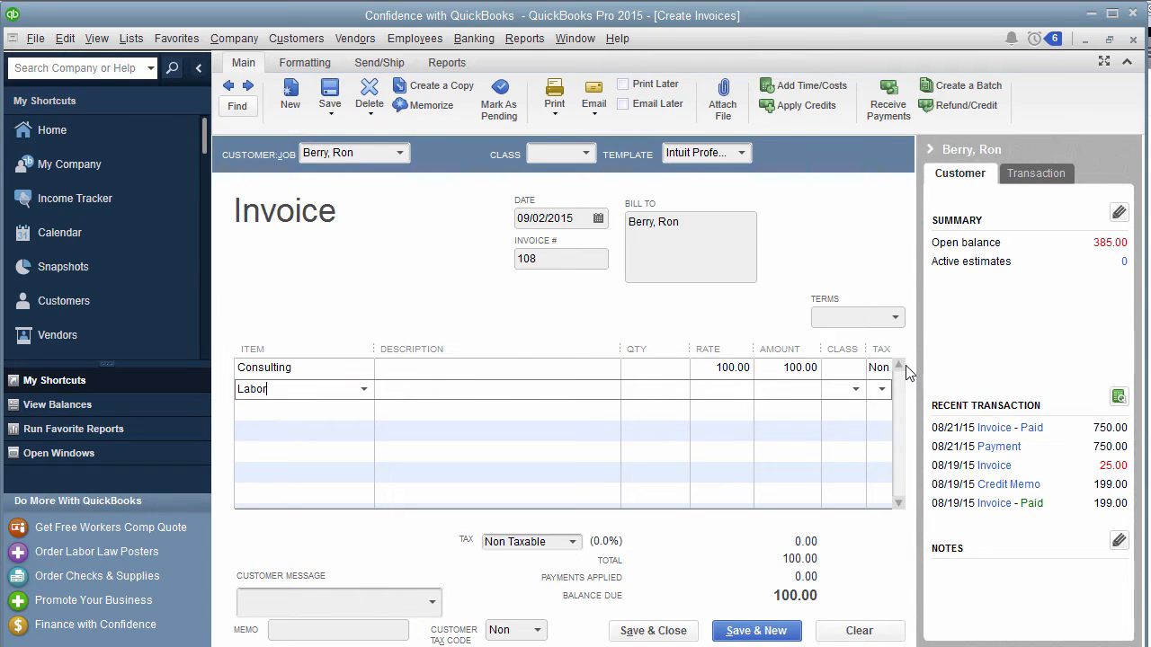
key(Tab)
click(571, 265)
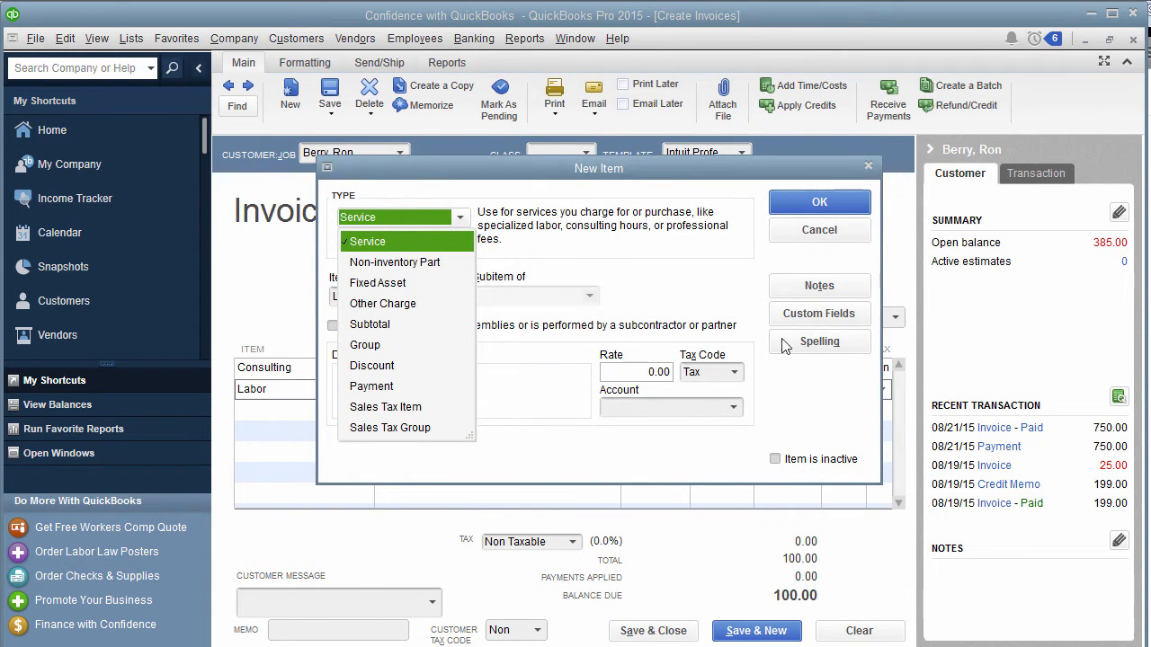
click(503, 351)
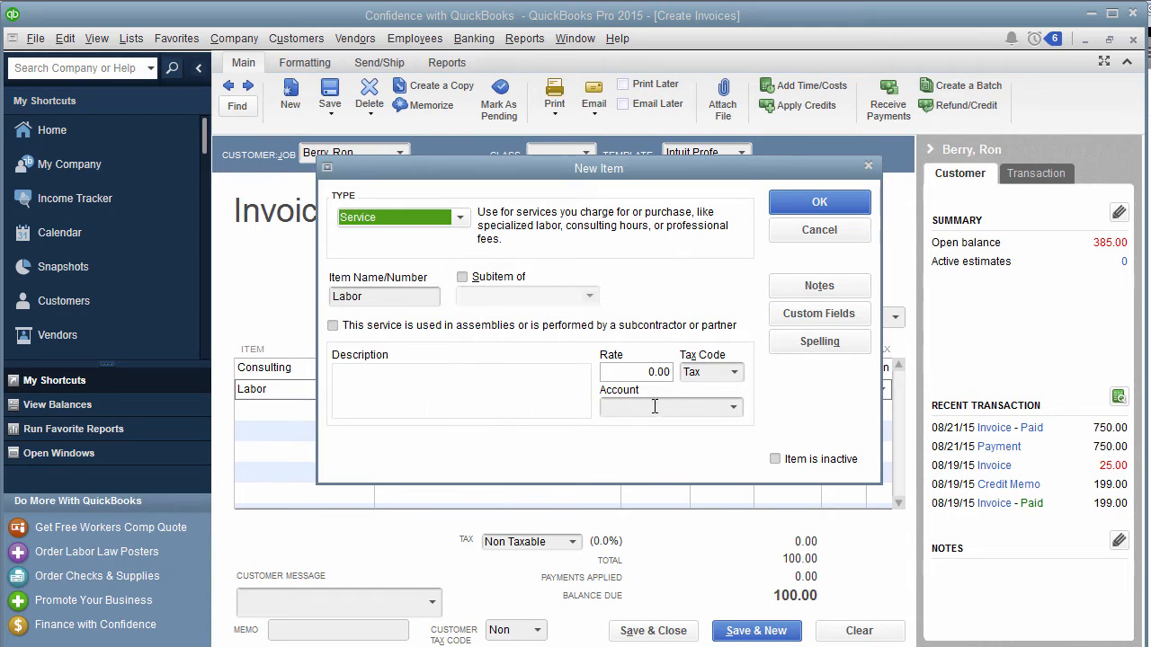
- Assign the new Labor item to the Sales account with the Non tax code, and save the item
click(733, 407)
scroll(710, 447, up, 1)
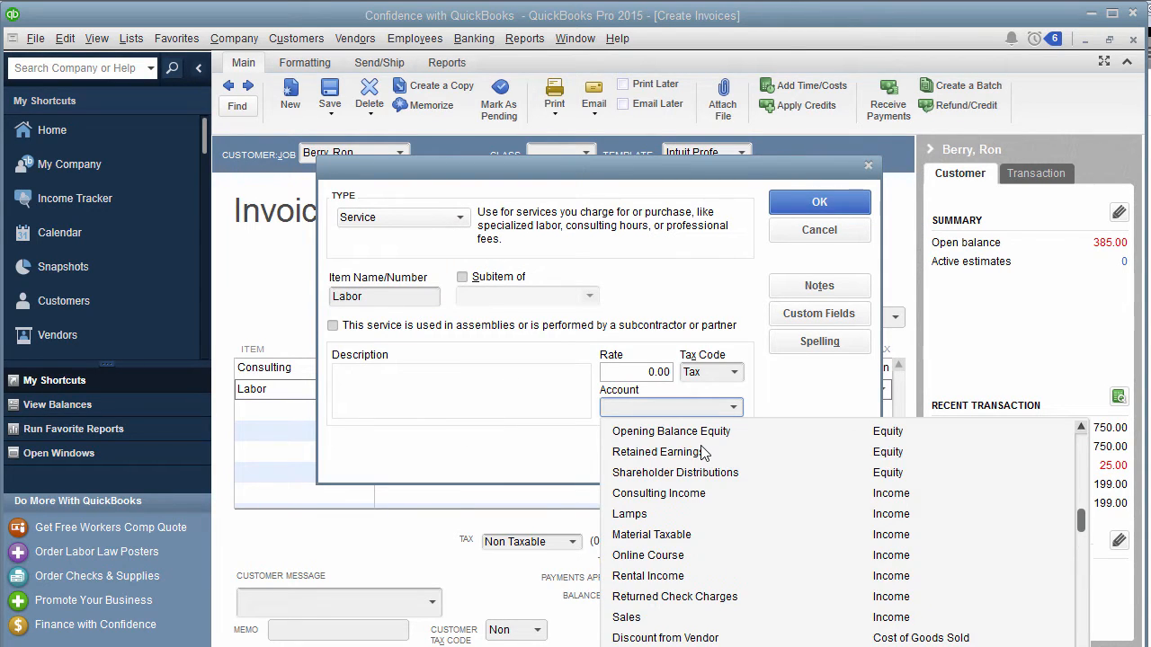
scroll(710, 549, down, 1)
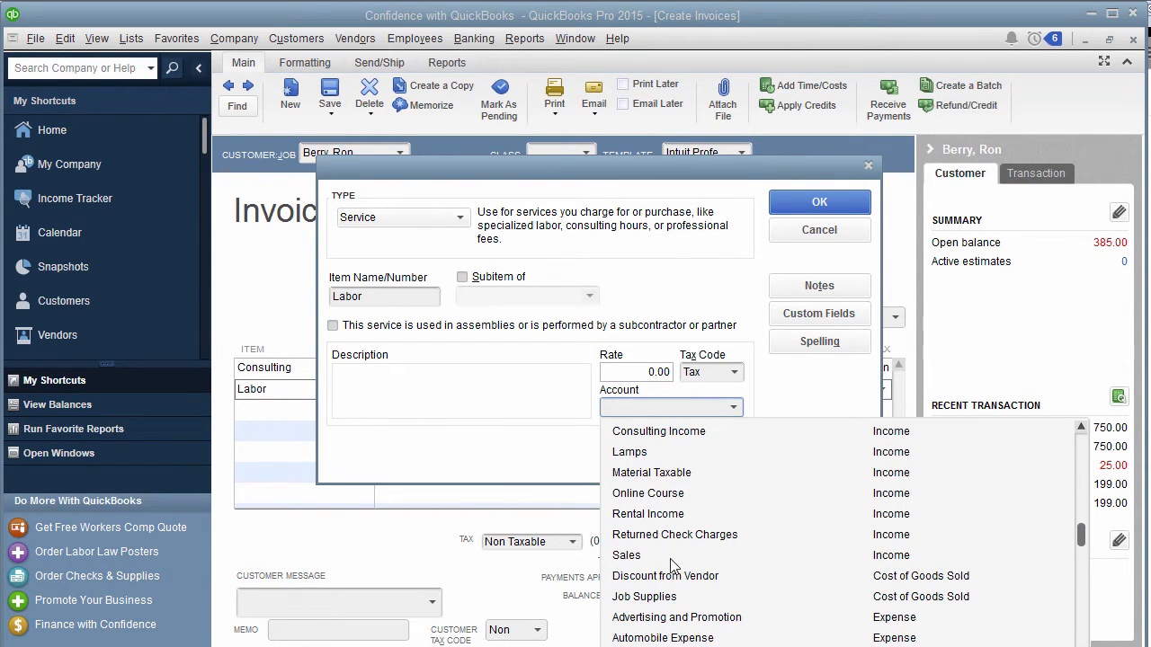
click(673, 556)
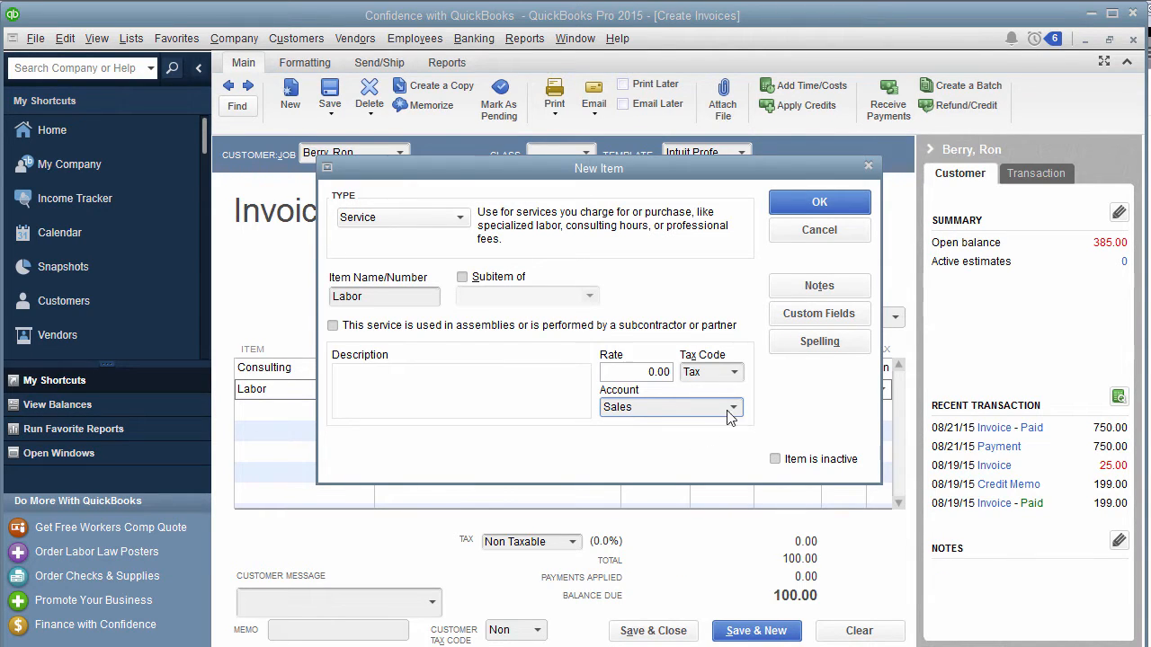
click(640, 372)
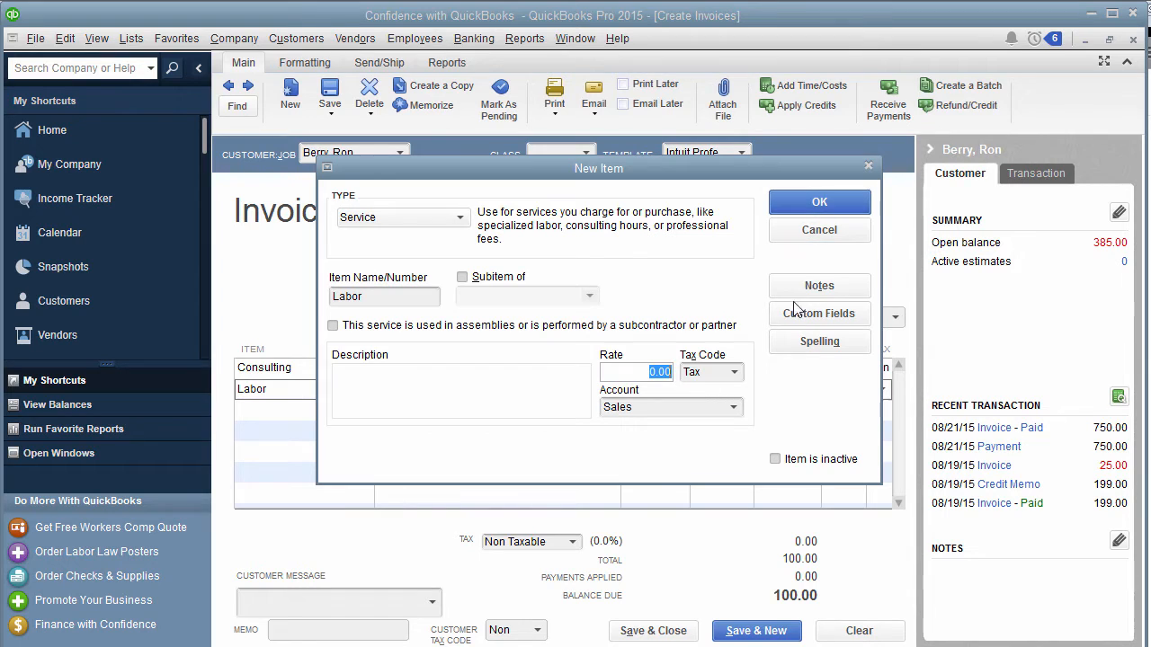
click(733, 371)
click(735, 459)
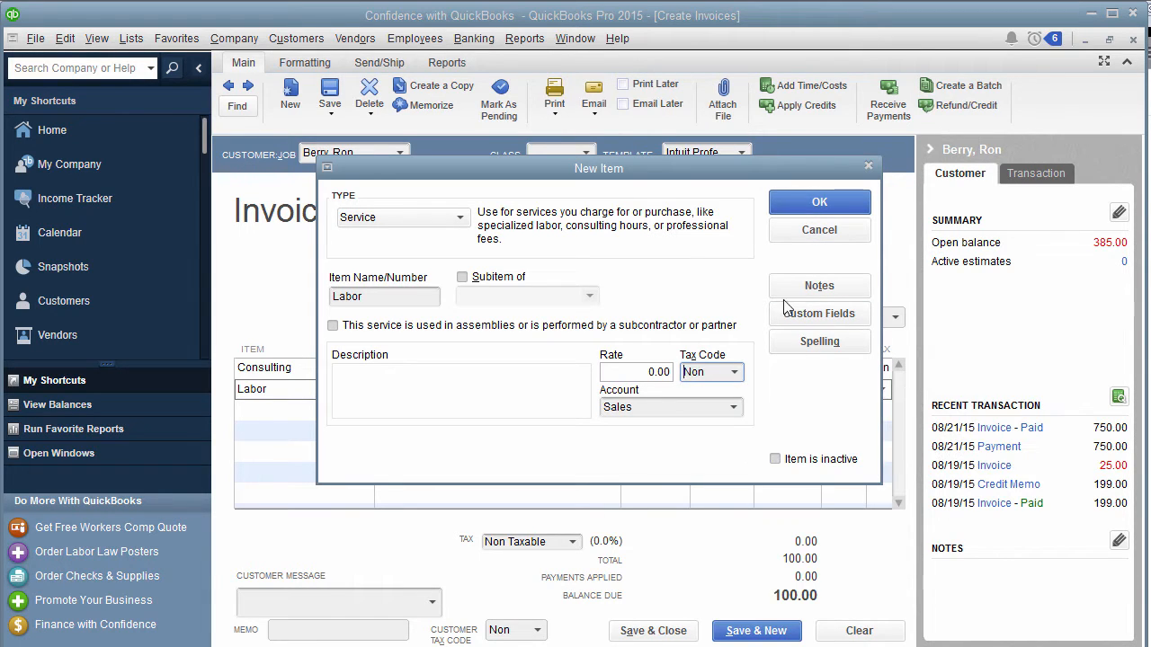
click(818, 204)
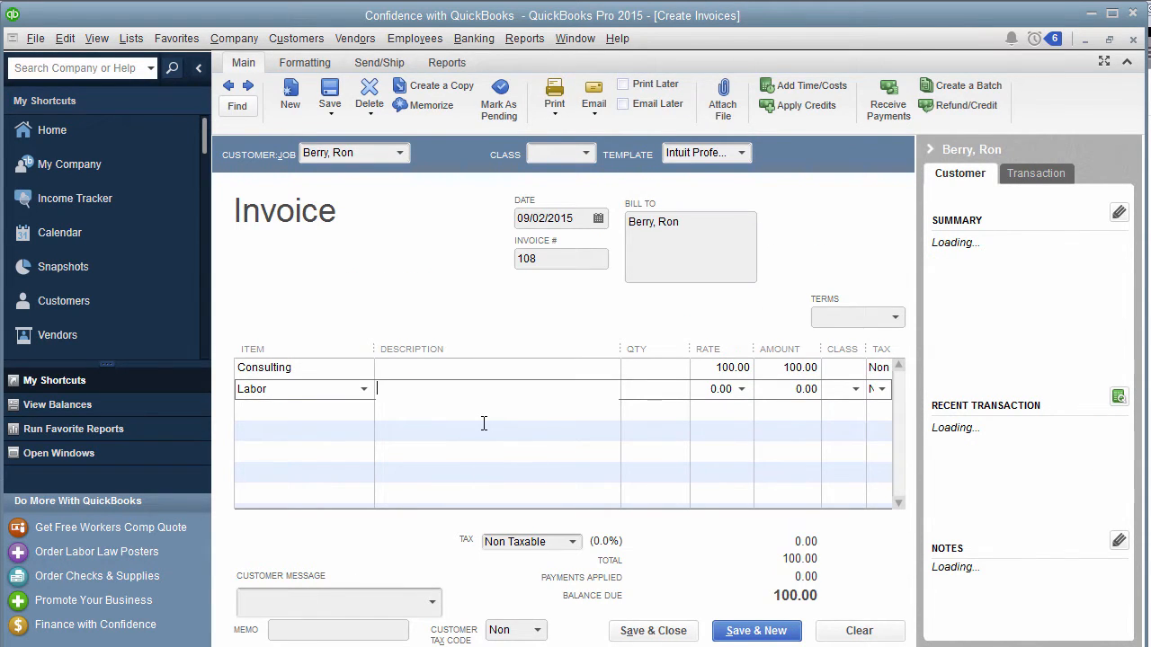
- Set the rate of the Labor line on the invoice to 50, leaving its quantity blank
key(Tab)
key(Tab)
key(shift+Tab)
key(BackSpace)
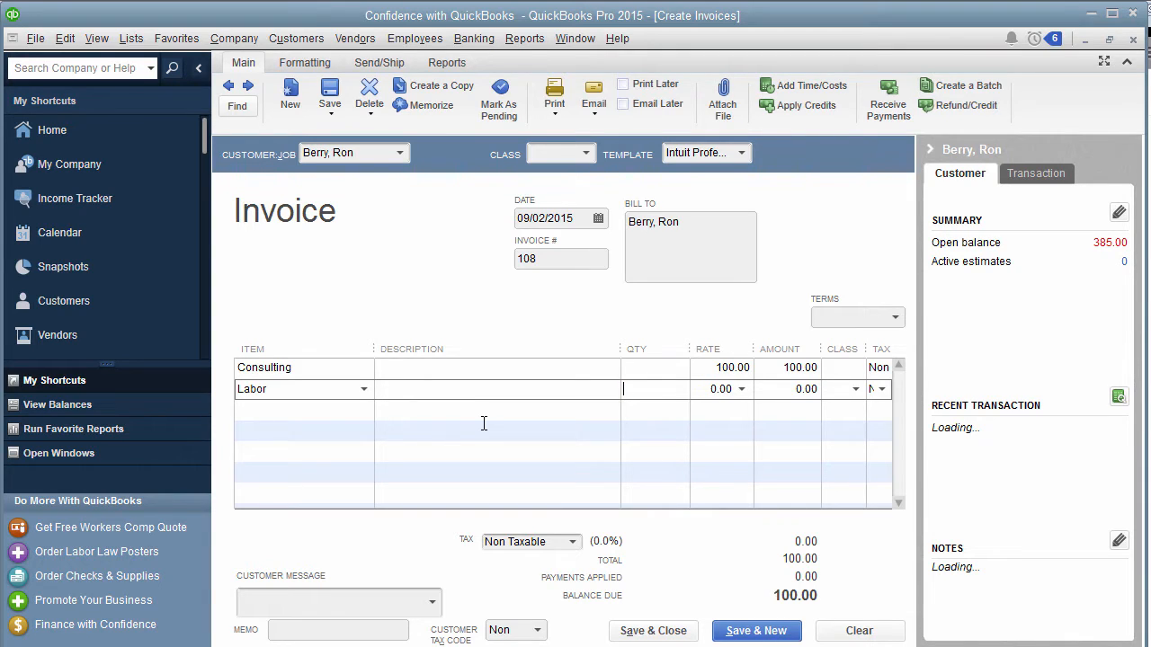
key(BackSpace)
key(Tab)
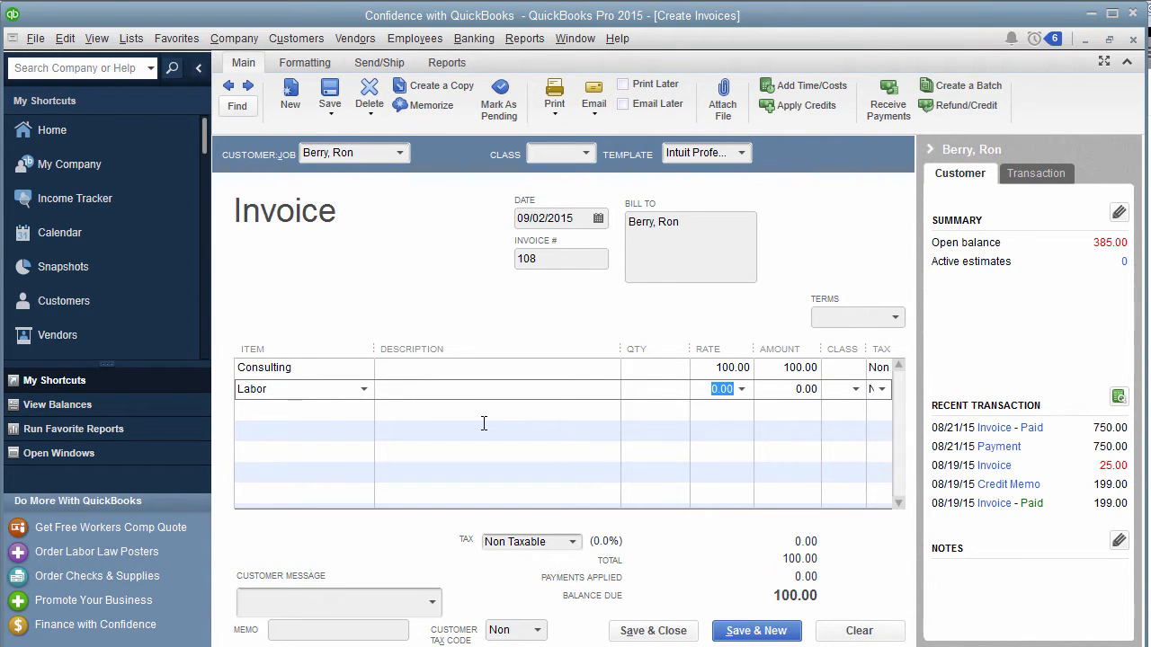
text(50)
key(Tab)
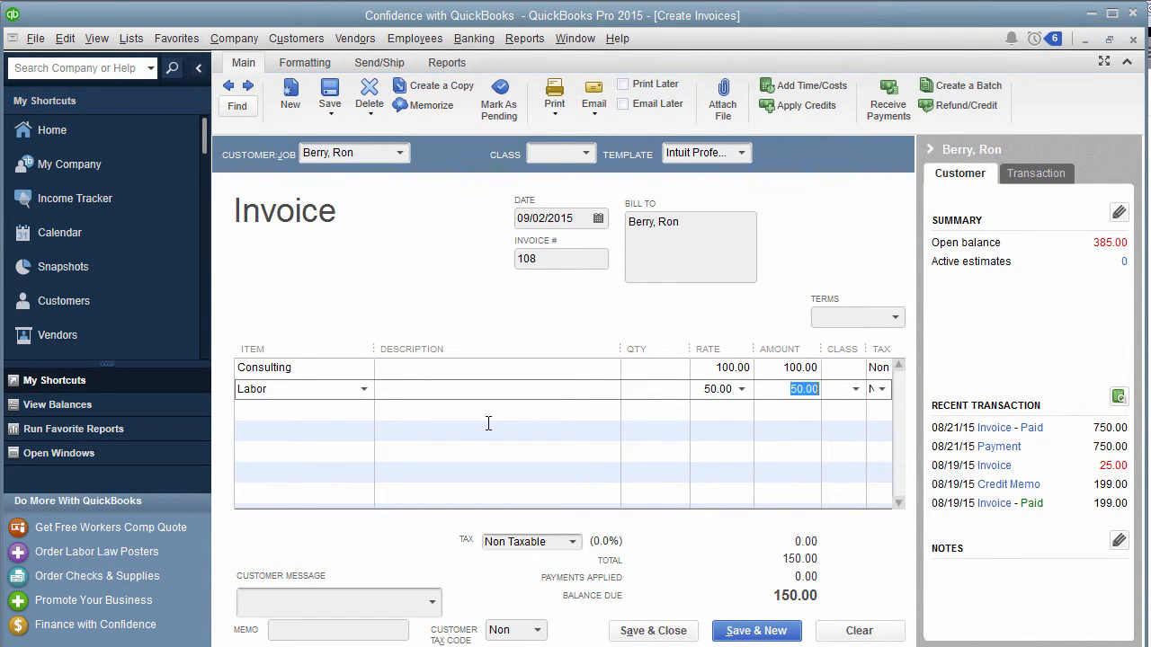
click(489, 424)
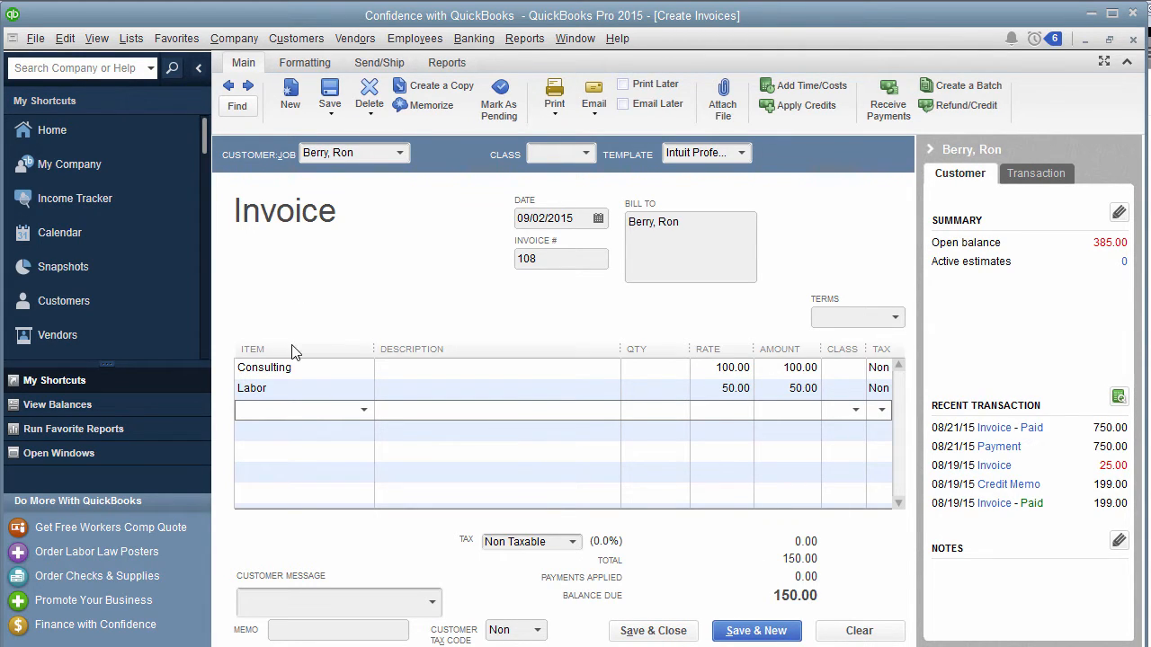
- Replace the Consulting item on the first line with Material at 100, and save and close the invoice without assigning classes
click(308, 369)
double_click(244, 372)
text(Material)
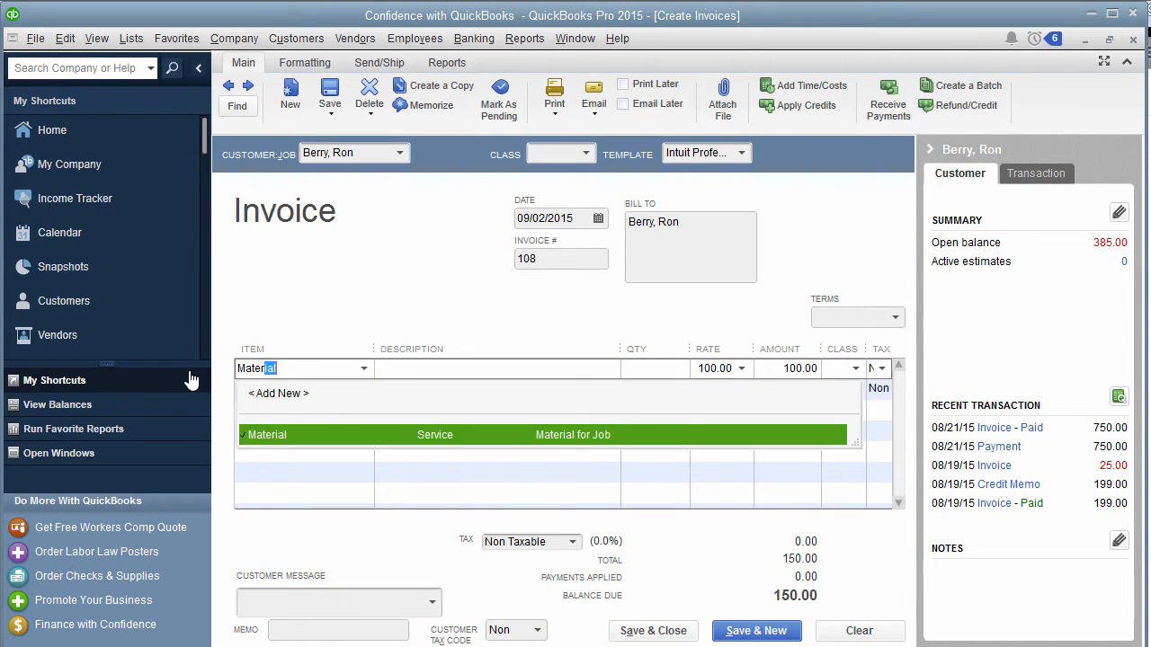
key(Tab)
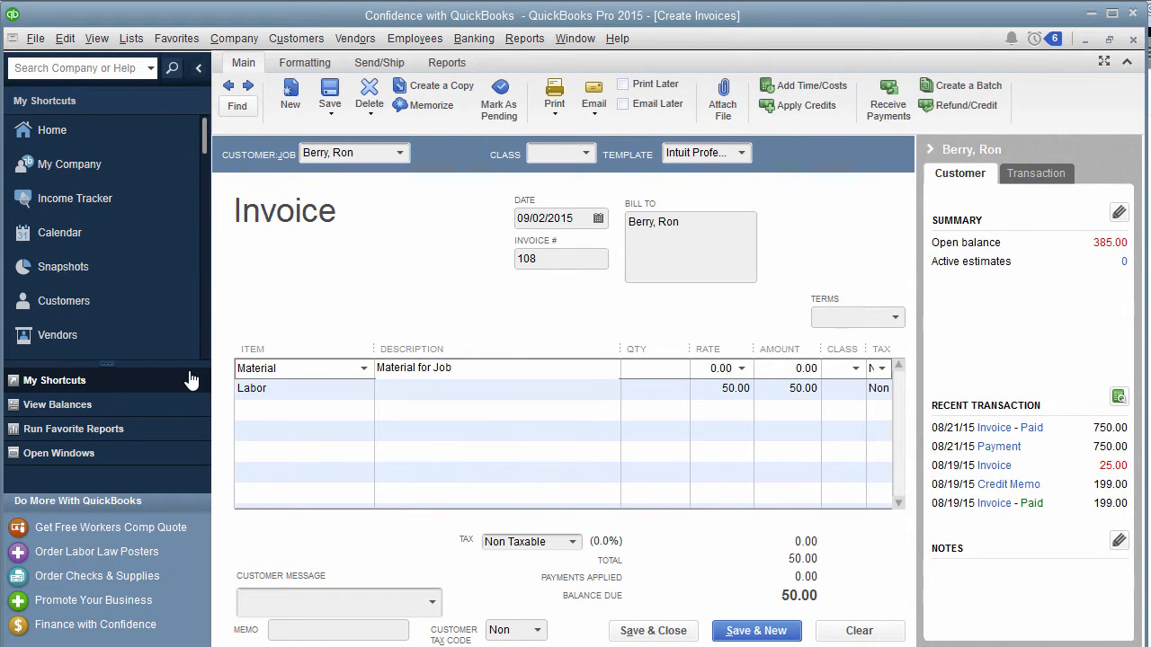
key(Tab)
key(Tab)
key(Tab)
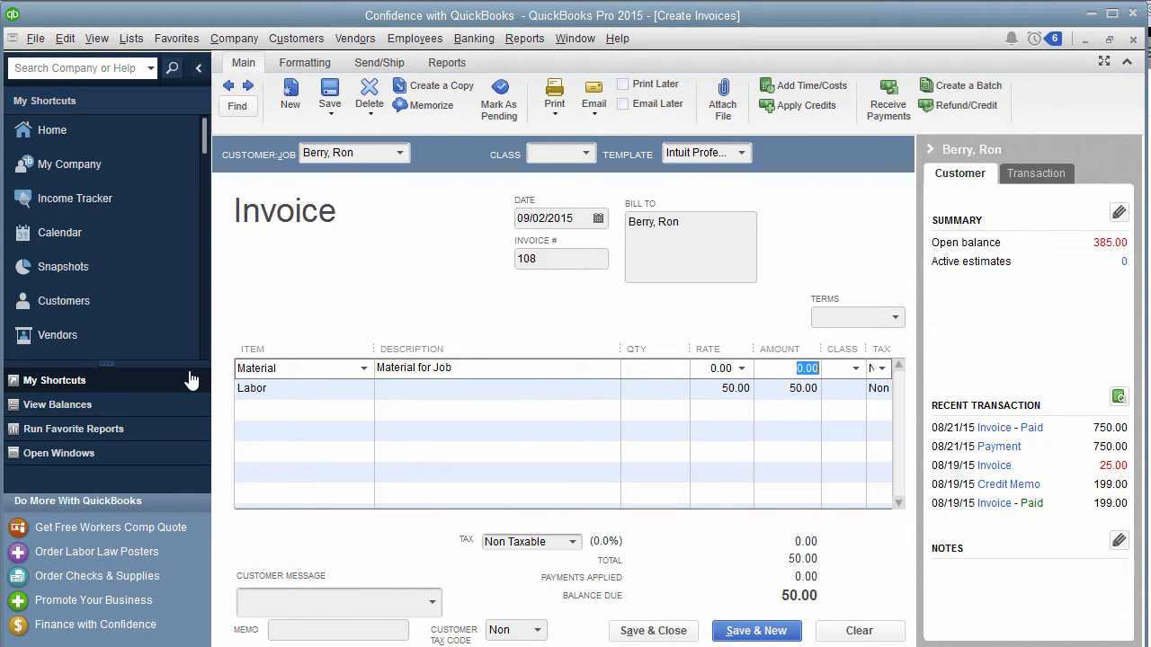
text(100)
key(Tab)
click(687, 632)
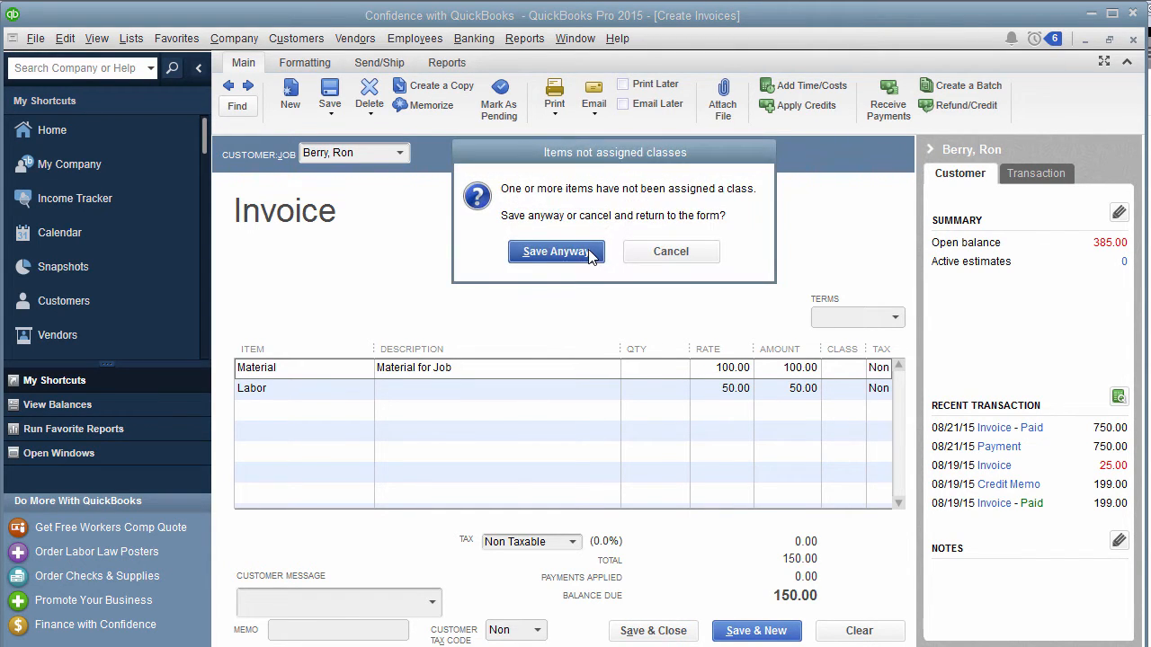
click(555, 252)
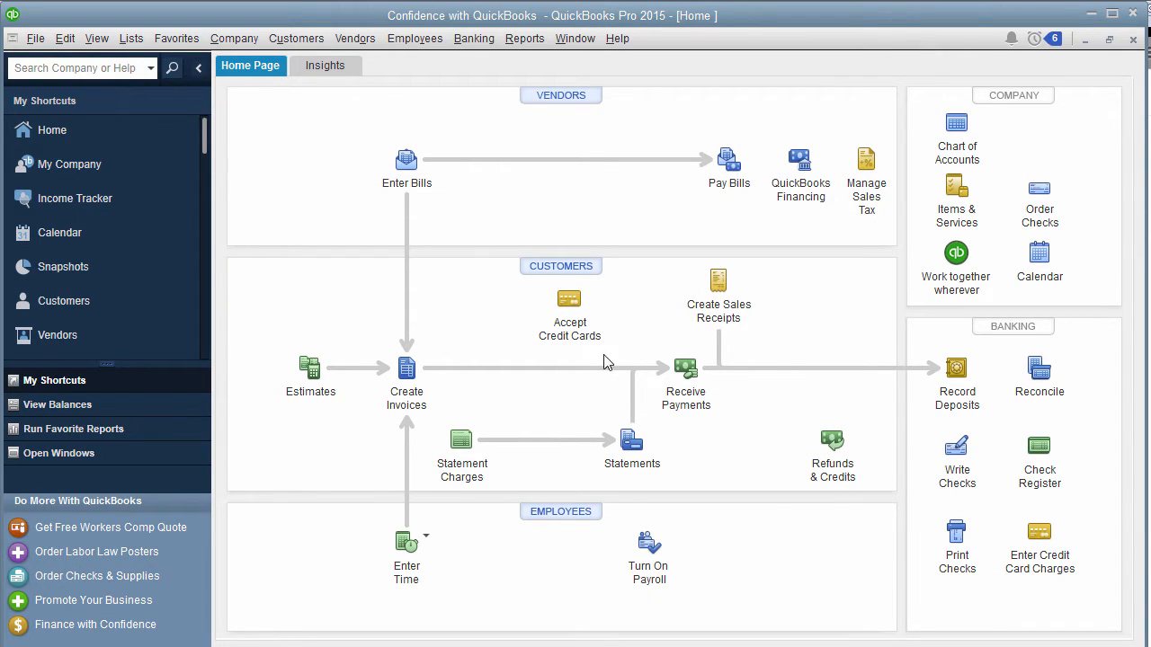
- Open the Customer Center, select the 09/02/2015 invoice, and start a new credit memo for that customer
click(585, 270)
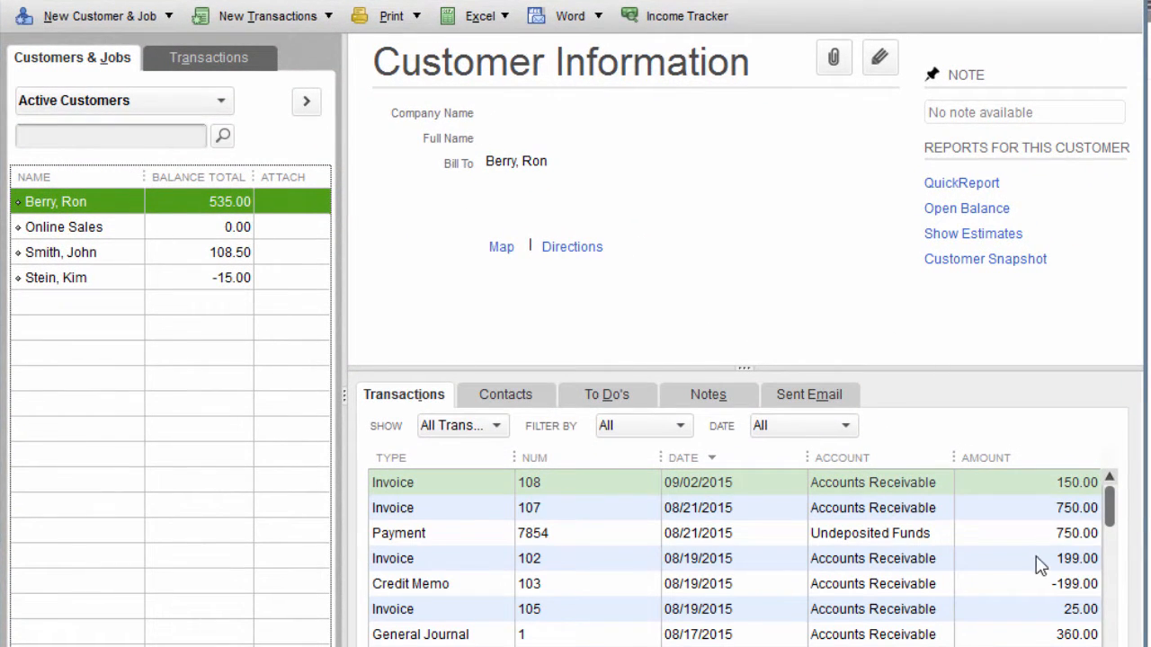
click(1074, 483)
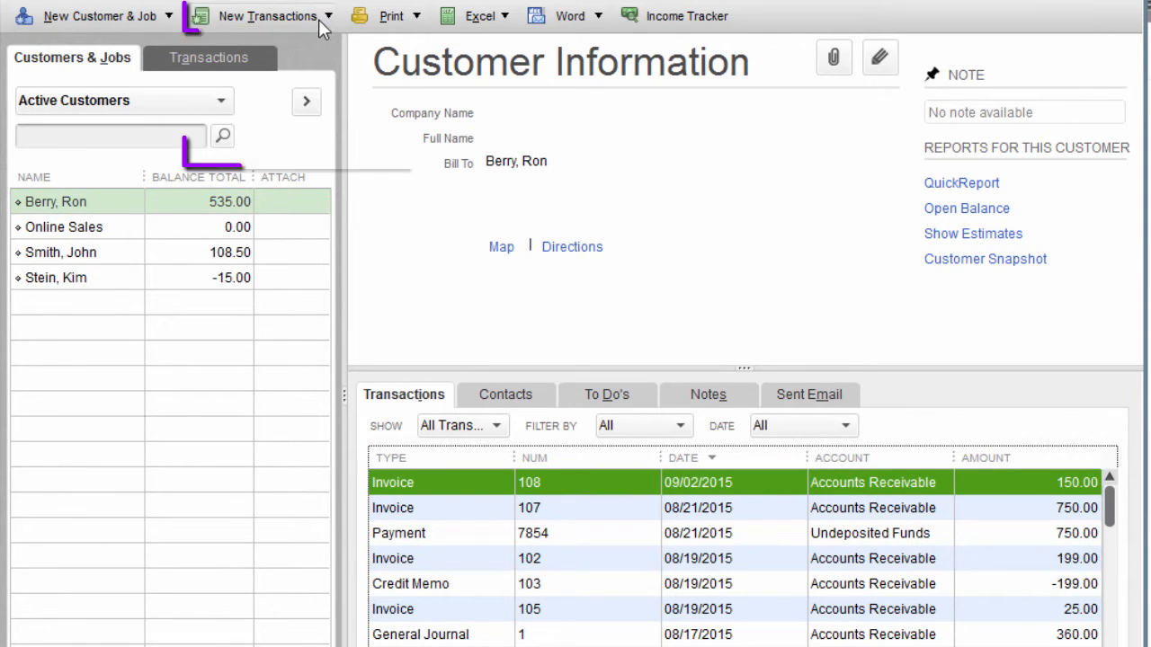
click(269, 17)
click(300, 160)
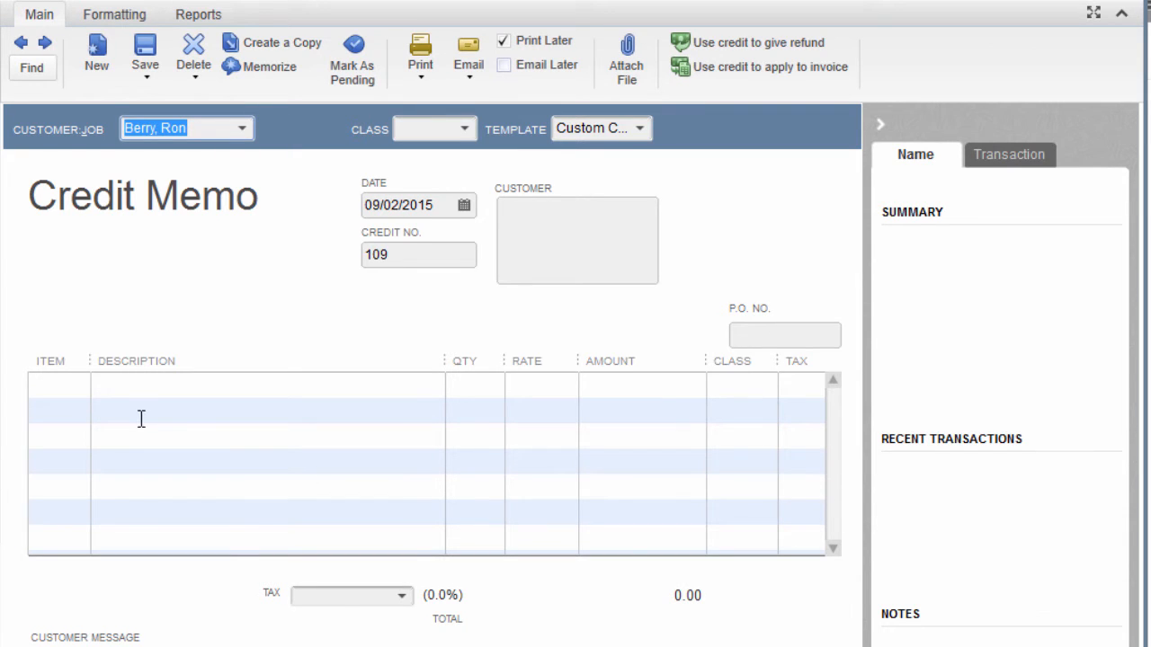
- Add a Labor line with an amount of 50 to the credit memo
click(79, 388)
click(80, 389)
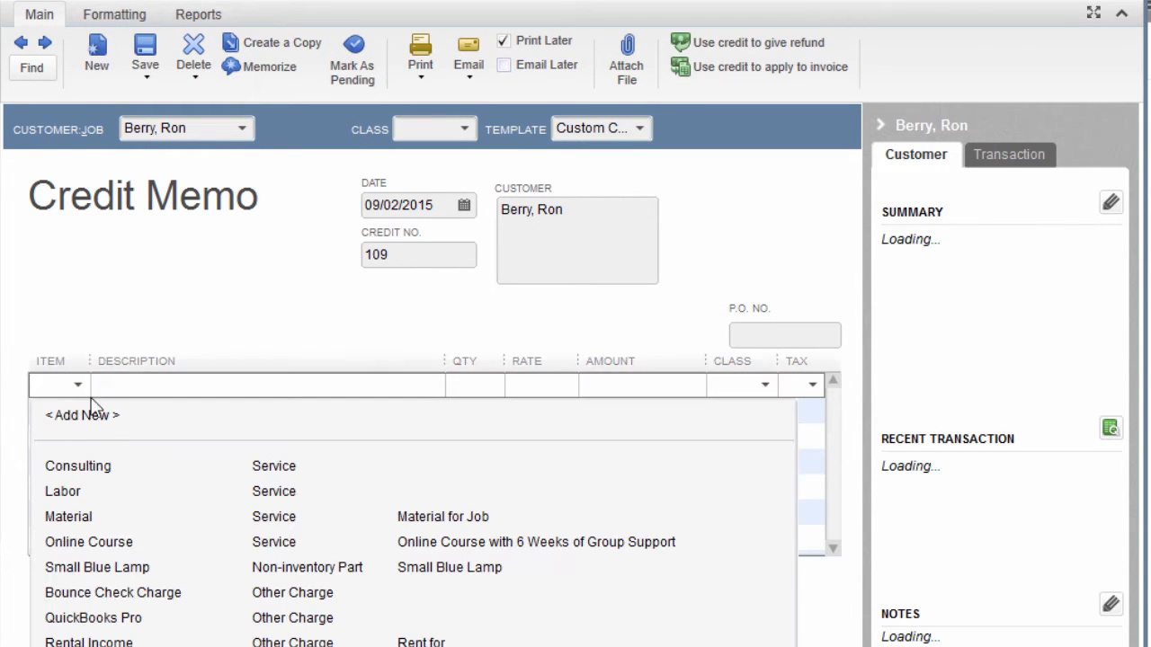
click(115, 495)
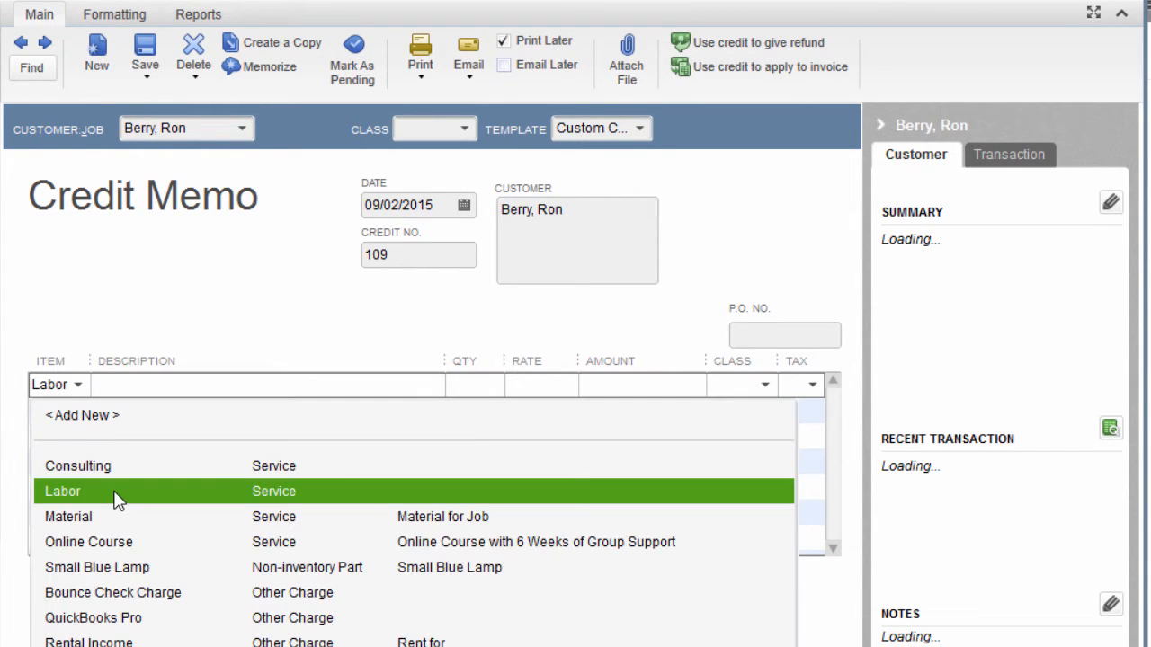
click(670, 385)
text(50.)
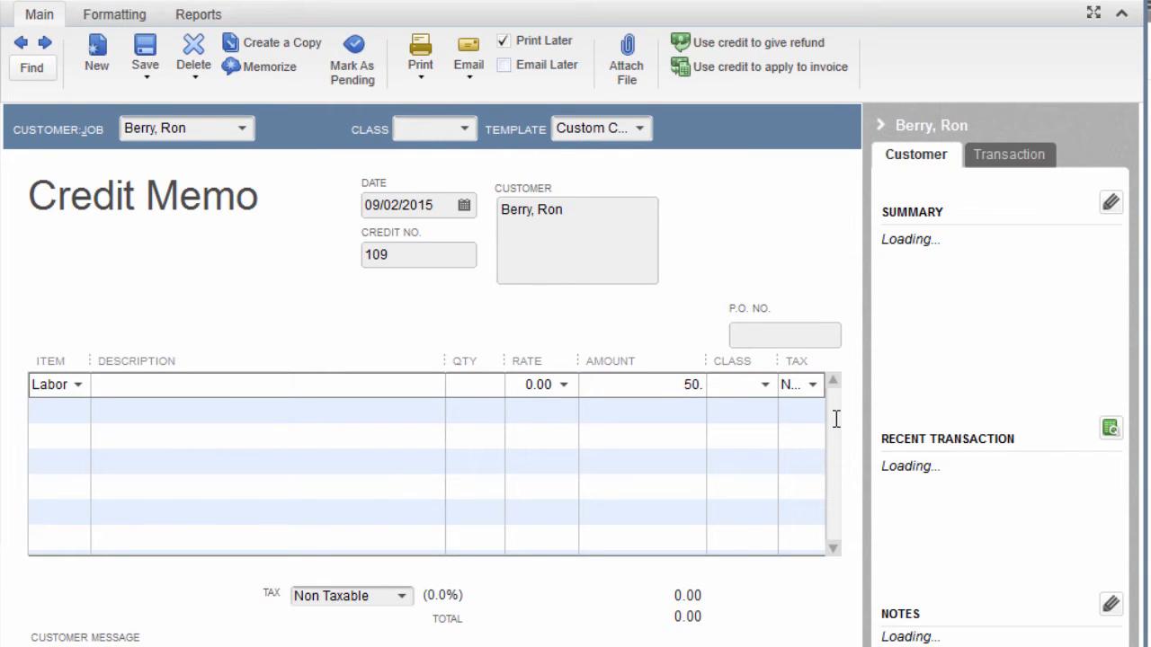
key(Tab)
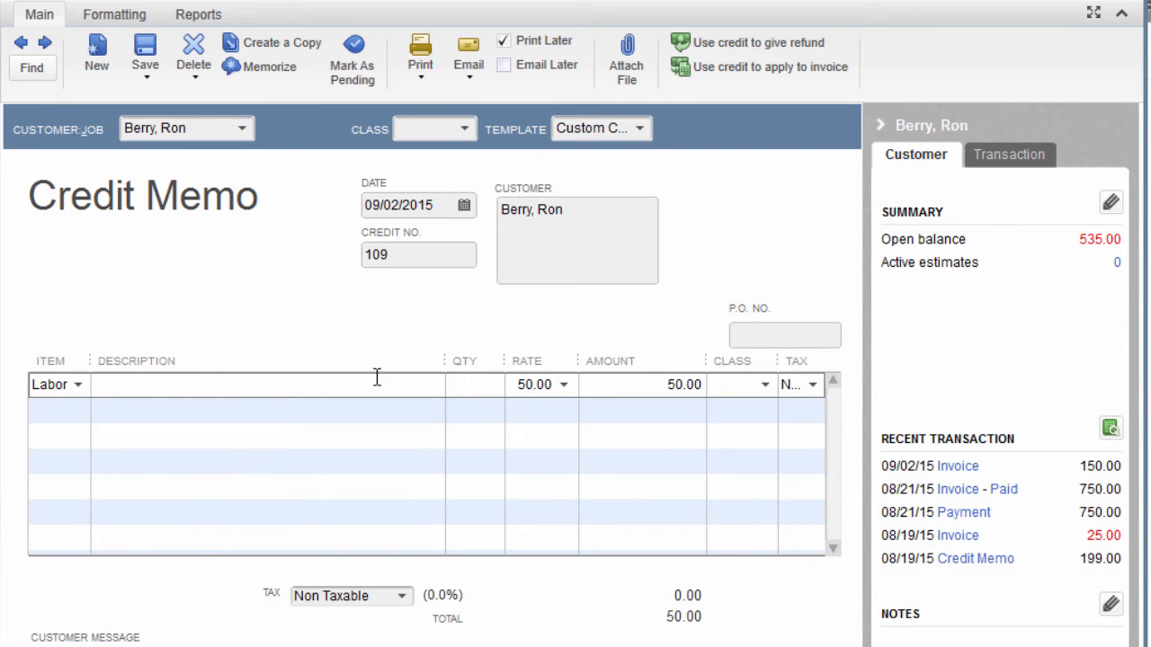
- Enter "Agreement with Client" as the description of the Labor credit line
click(146, 386)
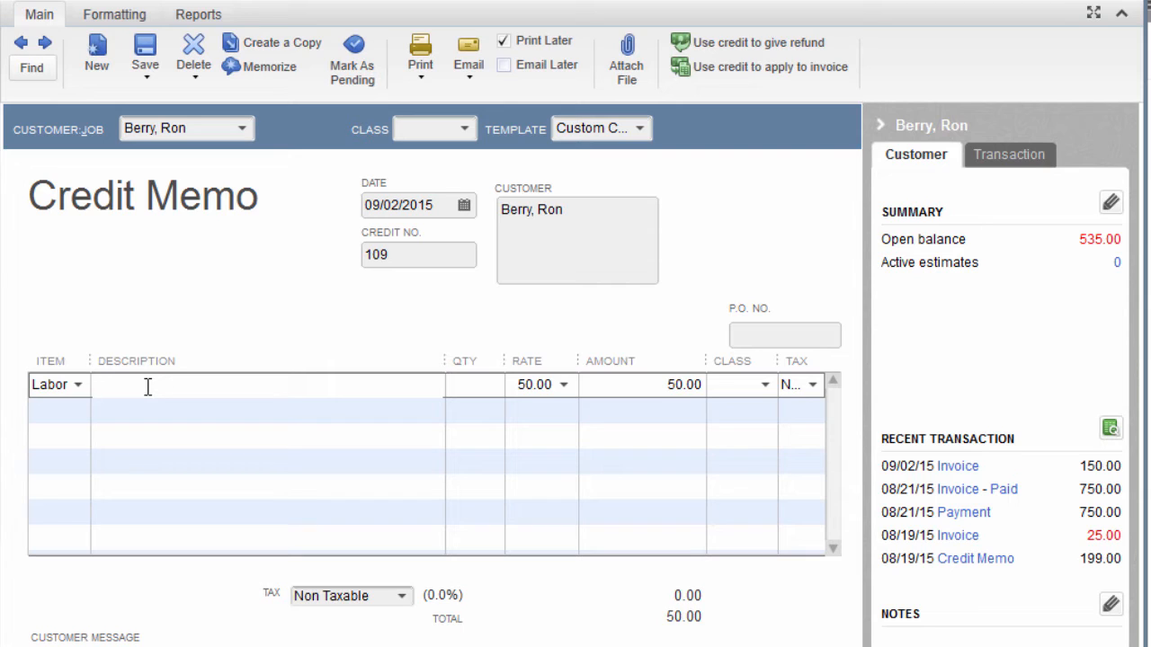
text(Agreement with Client)
click(629, 645)
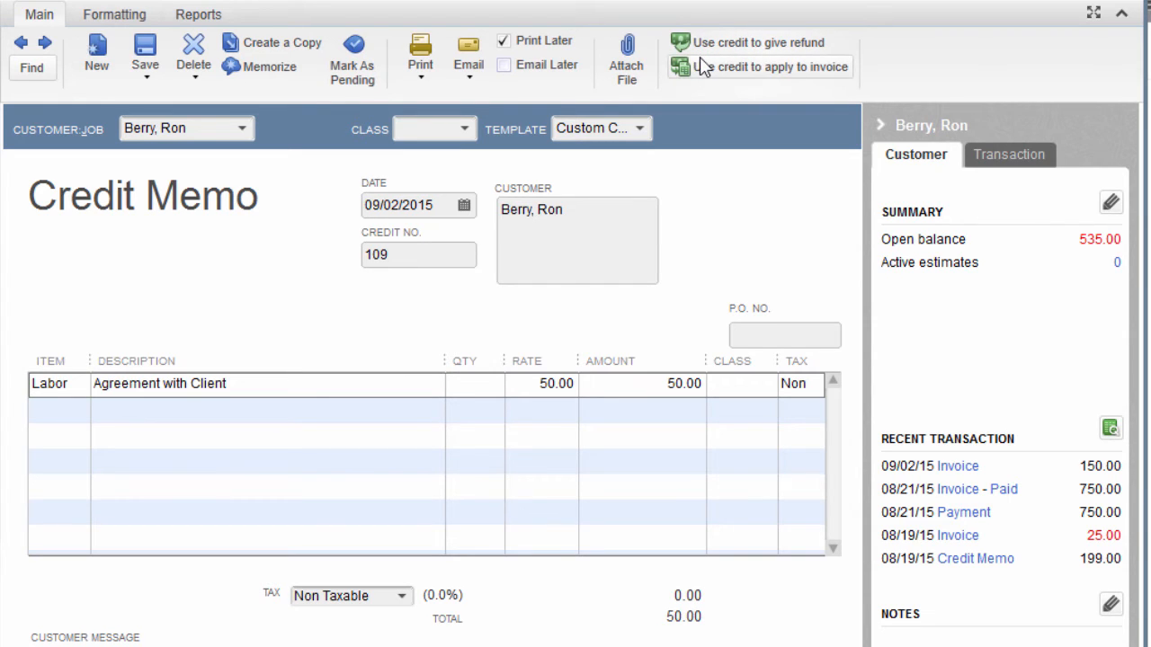
- Apply the 50.00 credit to the 09/02/2015 invoice instead of the 08/01 invoice
click(744, 83)
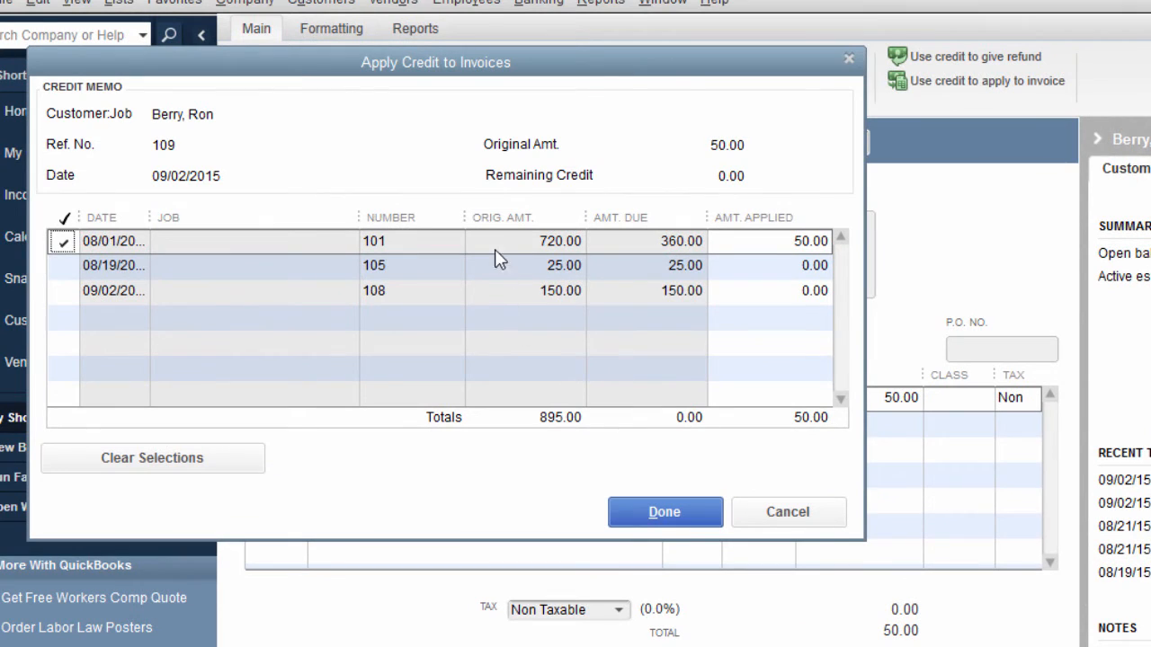
click(88, 242)
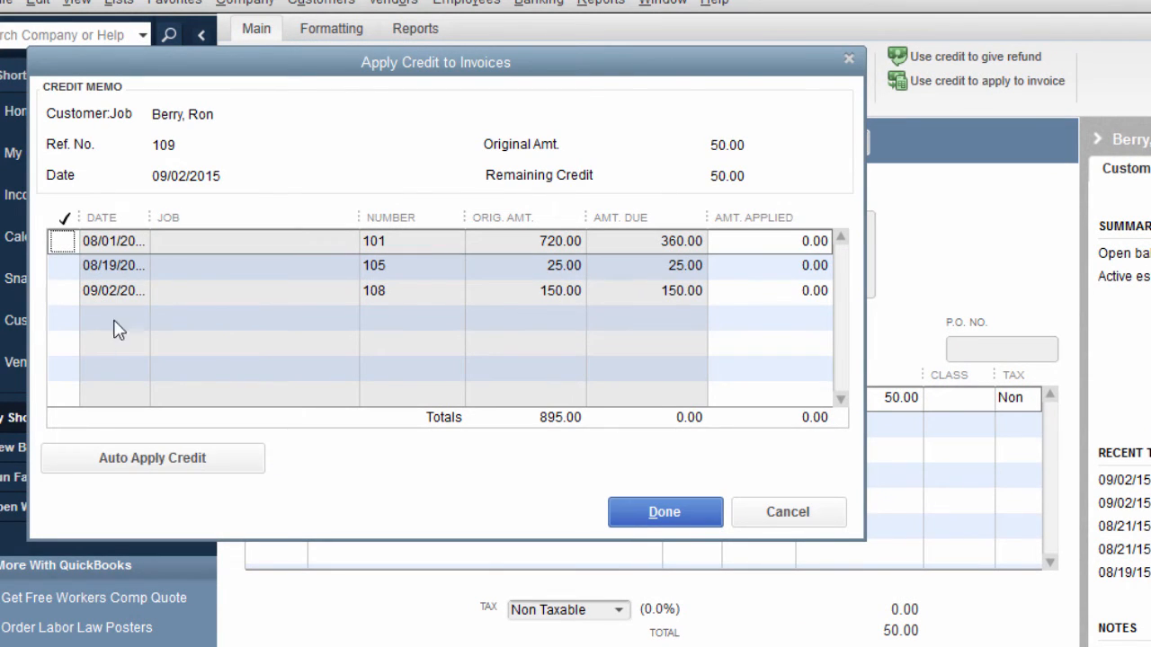
click(65, 241)
click(57, 288)
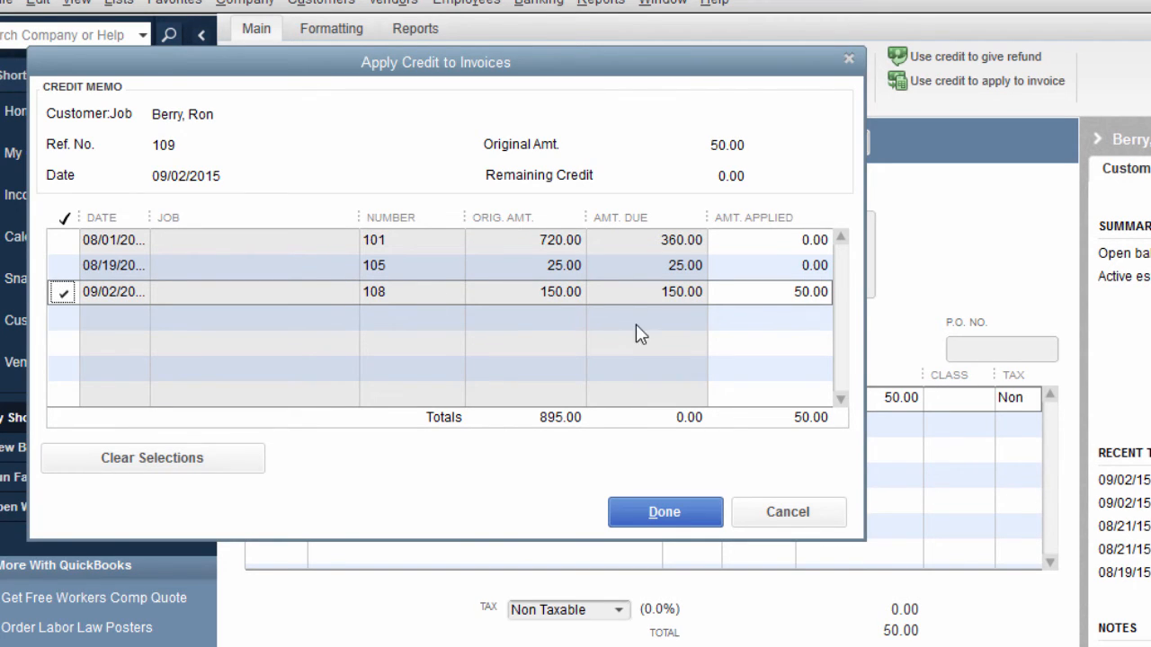
click(676, 514)
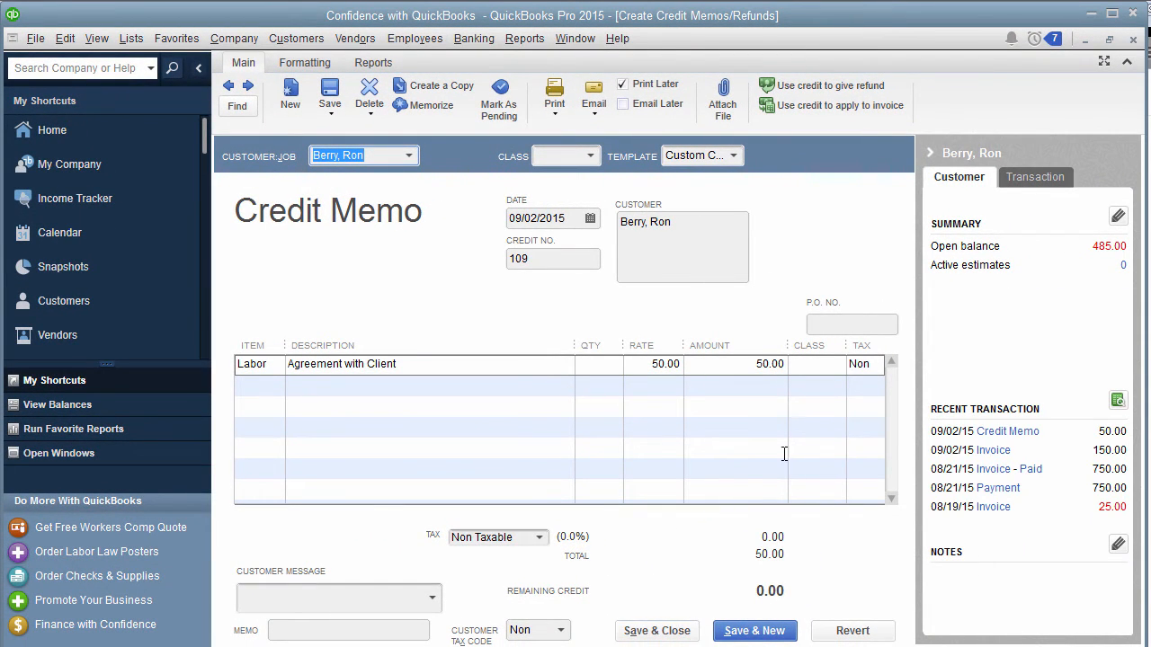
- Save and close the credit memo, and show the customer's transactions as Balance Details
click(678, 634)
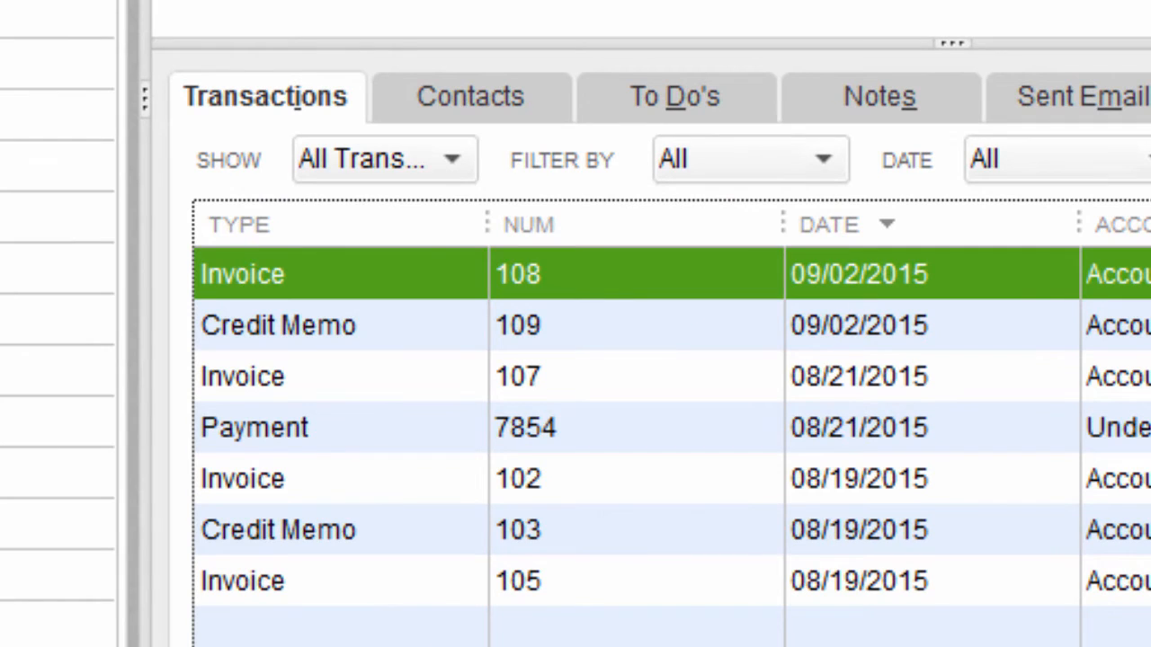
click(456, 159)
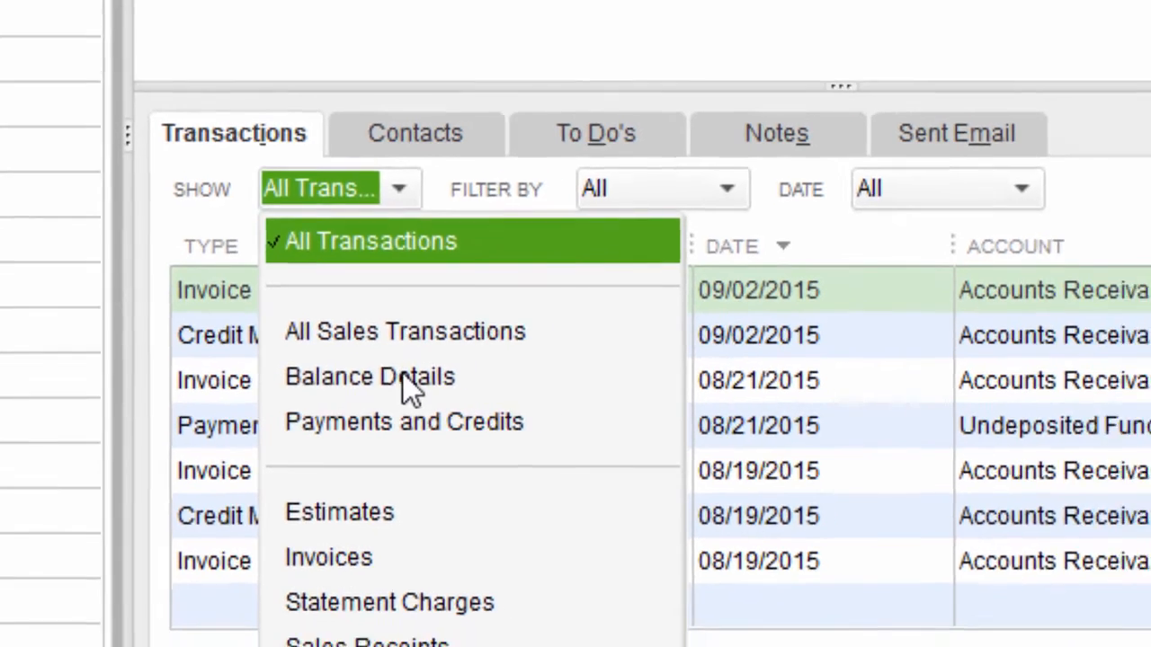
click(402, 377)
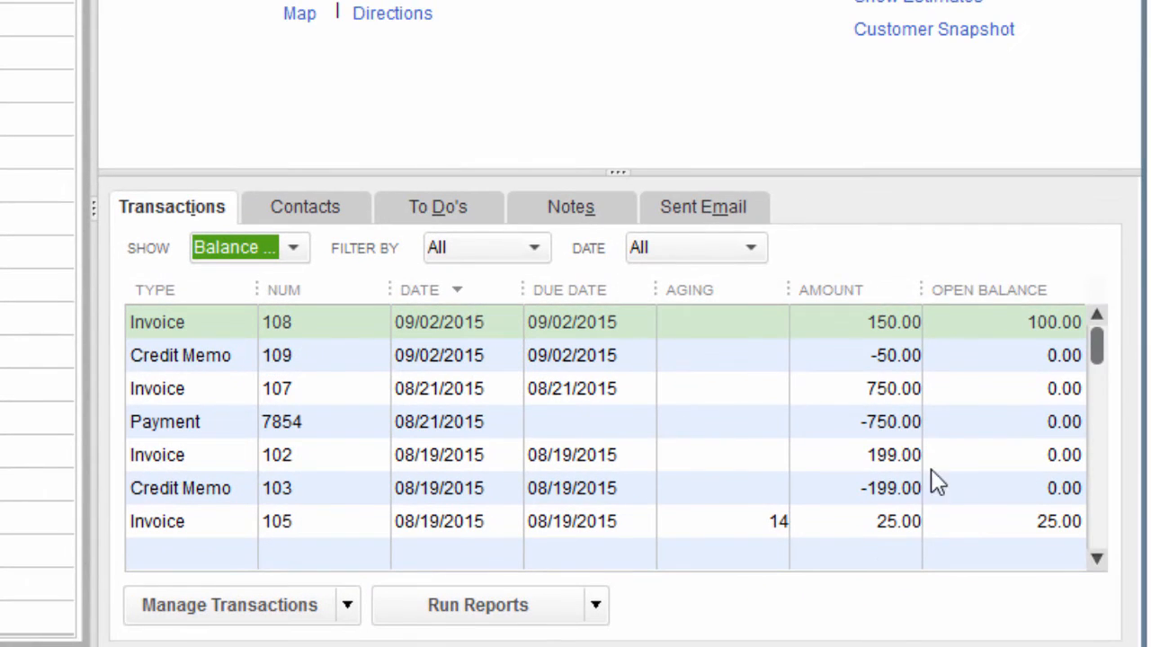